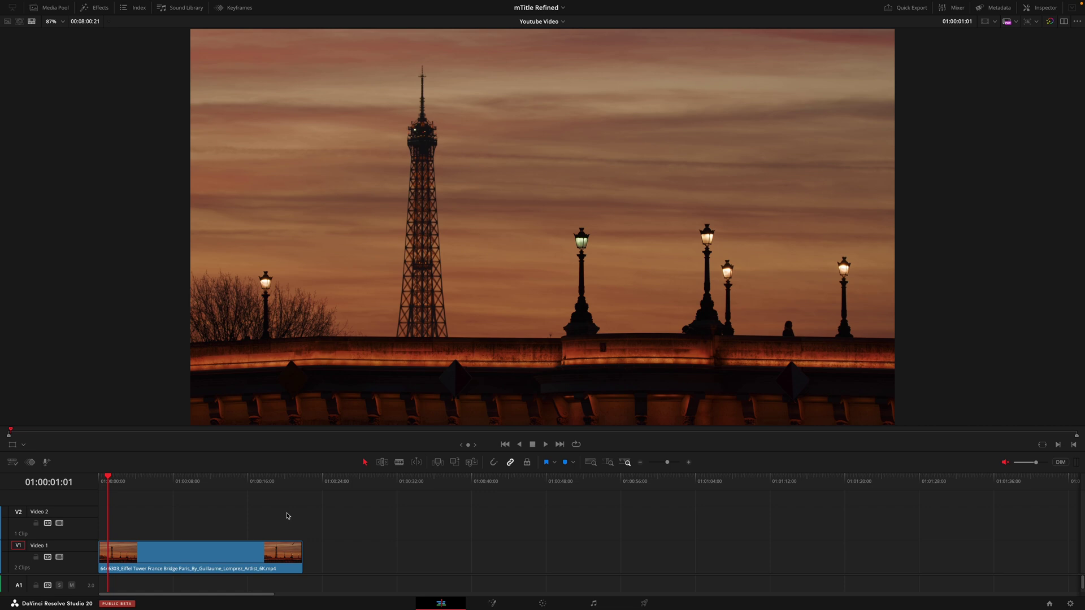
# - Search Effects for 'mTitle Refined', filter to favourite Titles, and lengthen mTitle Refined 01 on Video 2
pyautogui.click(96, 7)
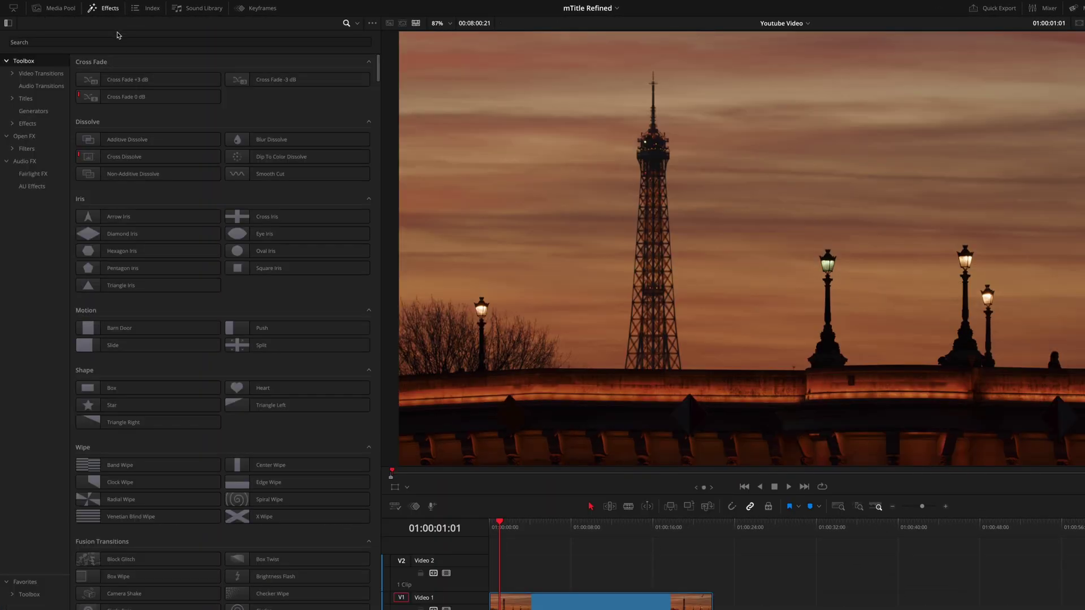
pyautogui.click(118, 42)
pyautogui.write('mTitle Refined')
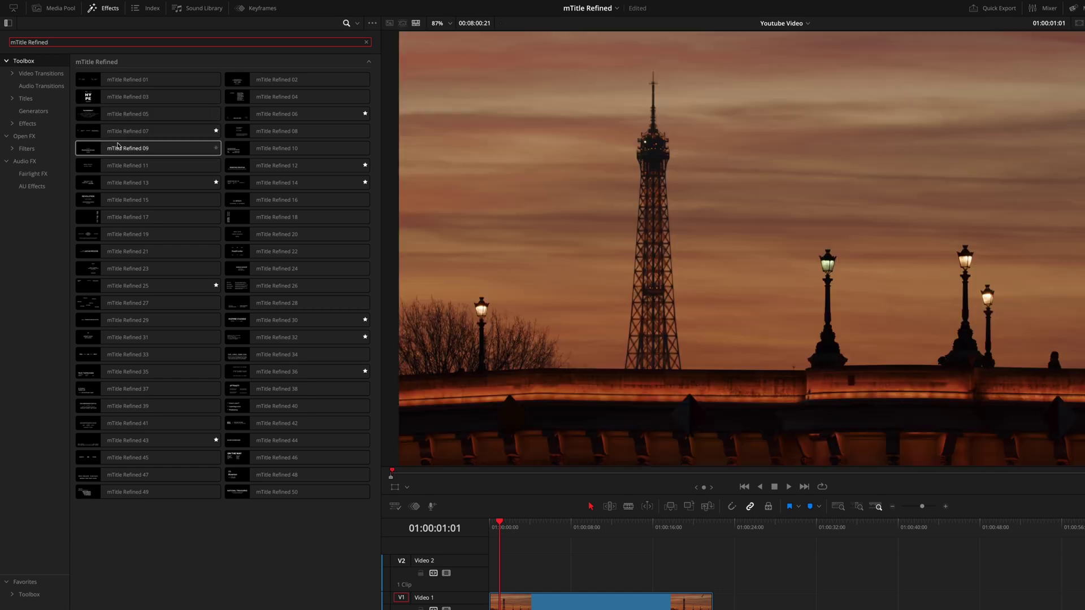
pyautogui.click(136, 148)
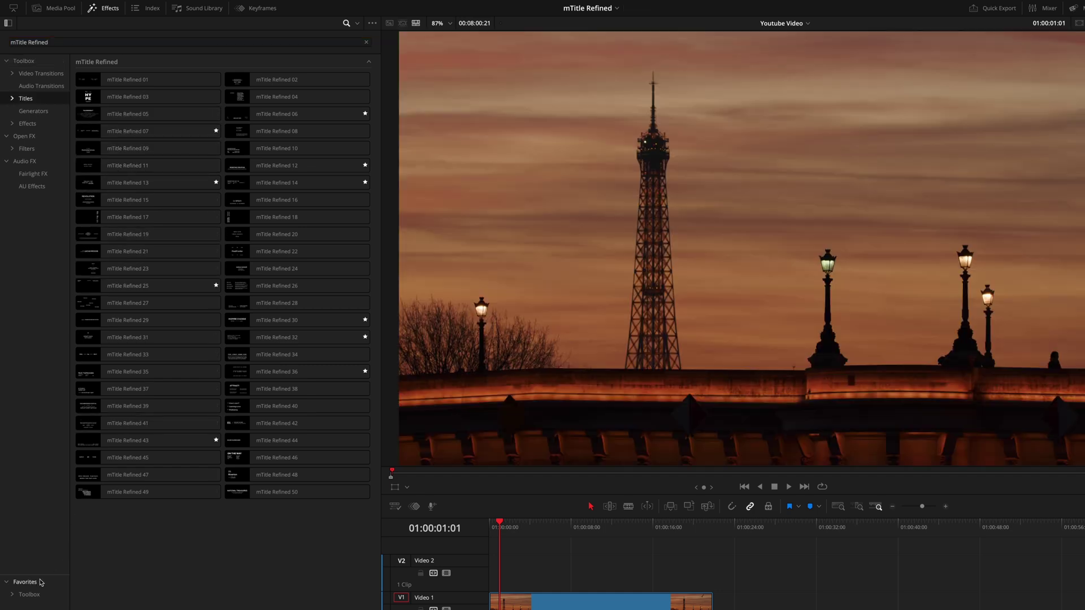
pyautogui.click(41, 583)
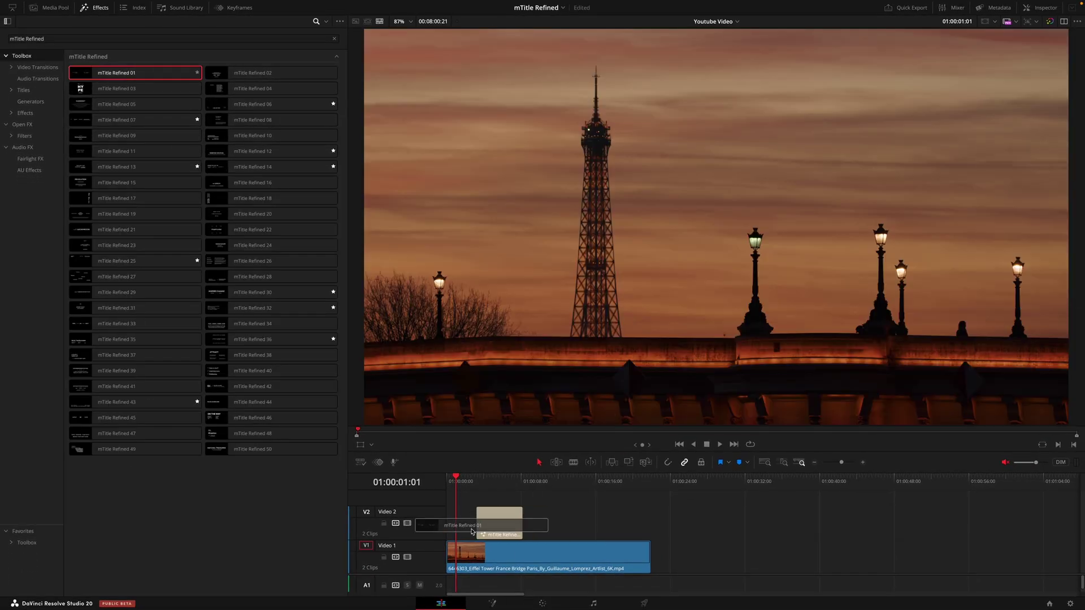
pyautogui.moveTo(570, 566); pyautogui.dragTo(706, 574)
# - Extend the V2 title to the Eiffel clip's end, preview it, and enable 4K Quality
pyautogui.moveTo(644, 524); pyautogui.dragTo(649, 523)
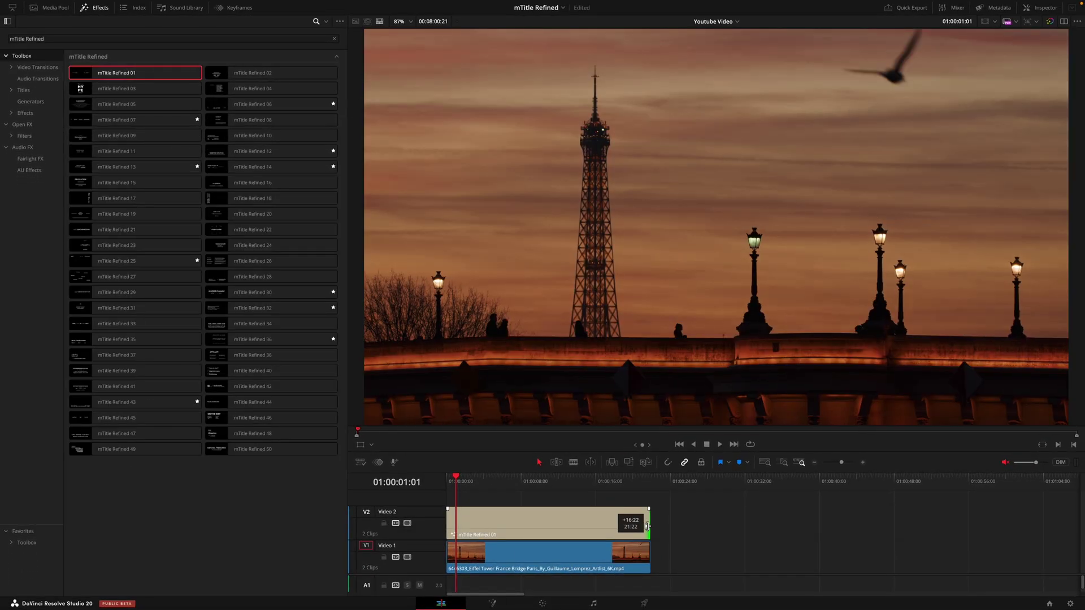
pyautogui.press('space')
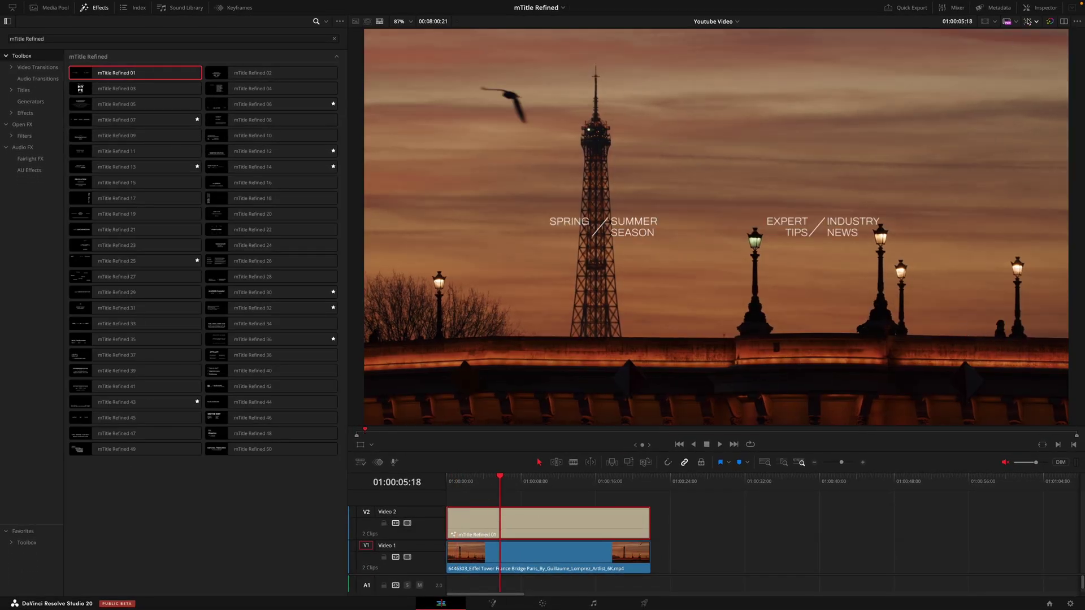
pyautogui.click(1039, 7)
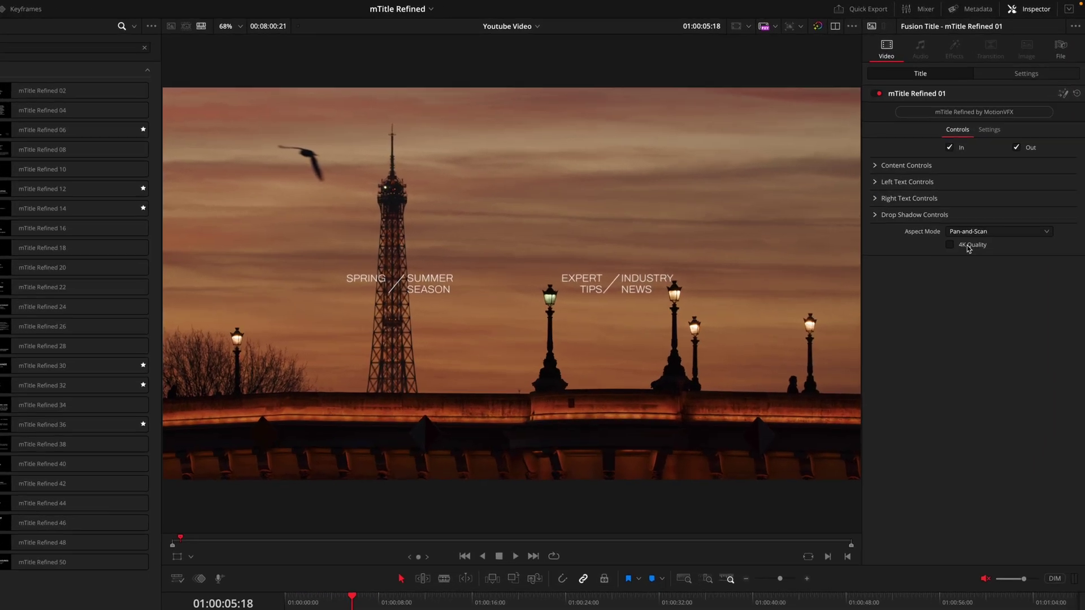
pyautogui.click(991, 199)
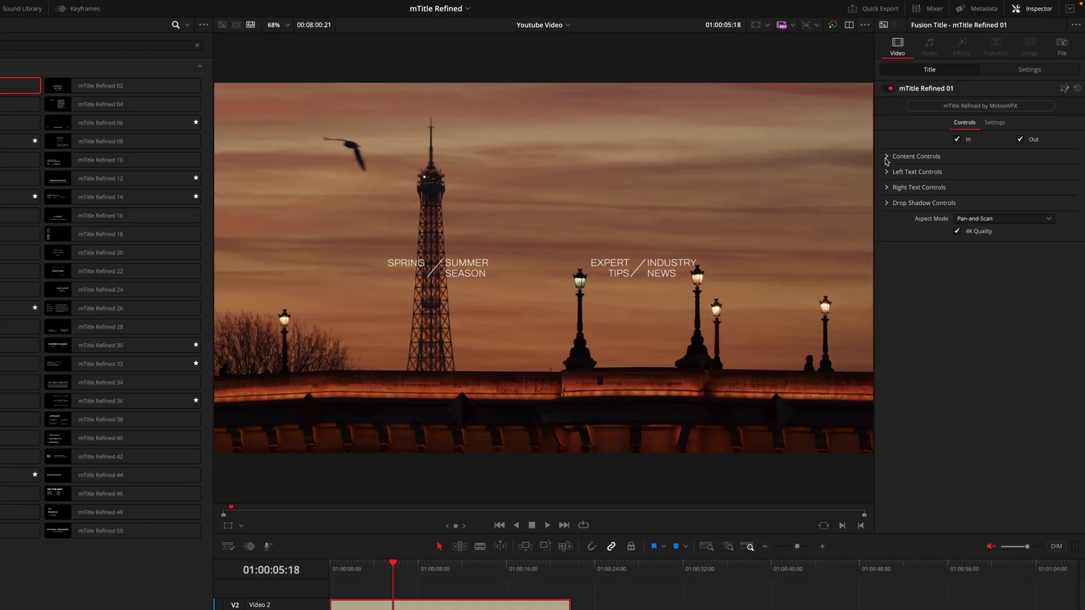
pyautogui.click(886, 158)
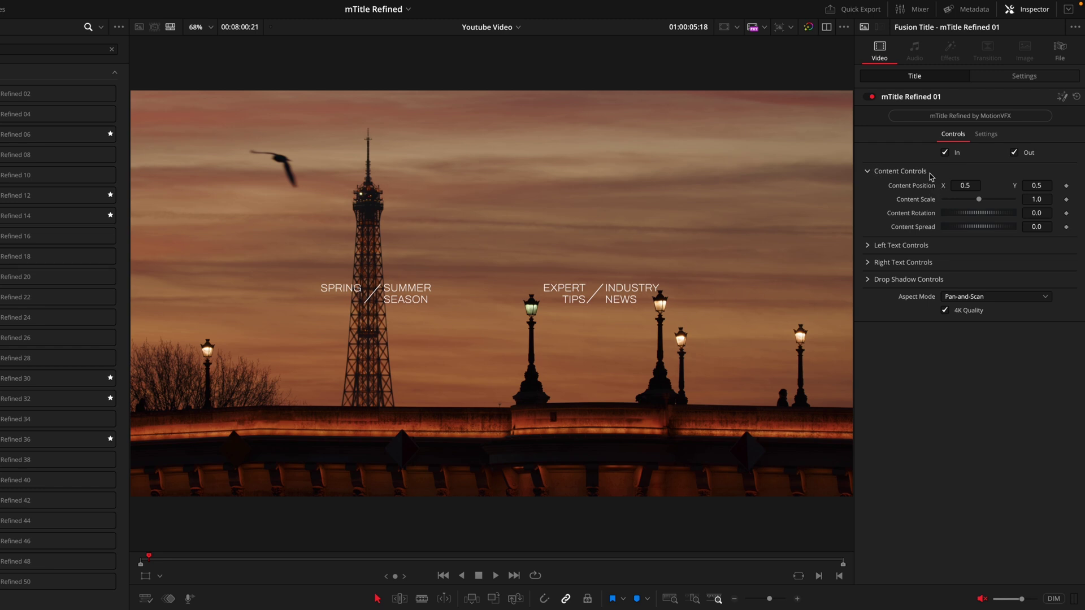
pyautogui.moveTo(955, 185); pyautogui.dragTo(963, 214)
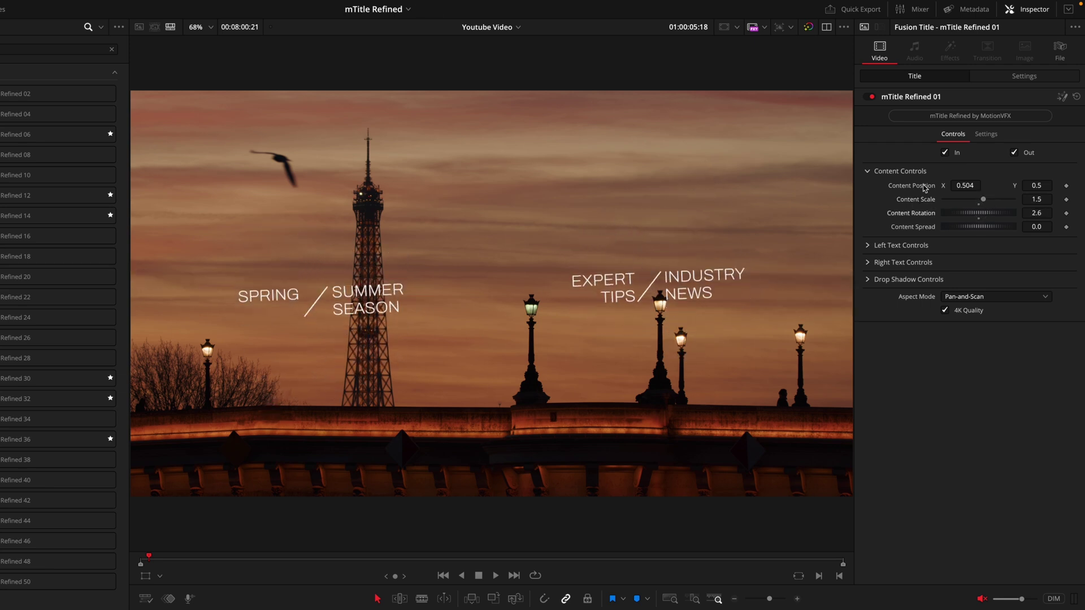
pyautogui.doubleClick(924, 187)
pyautogui.doubleClick(923, 199)
pyautogui.doubleClick(923, 214)
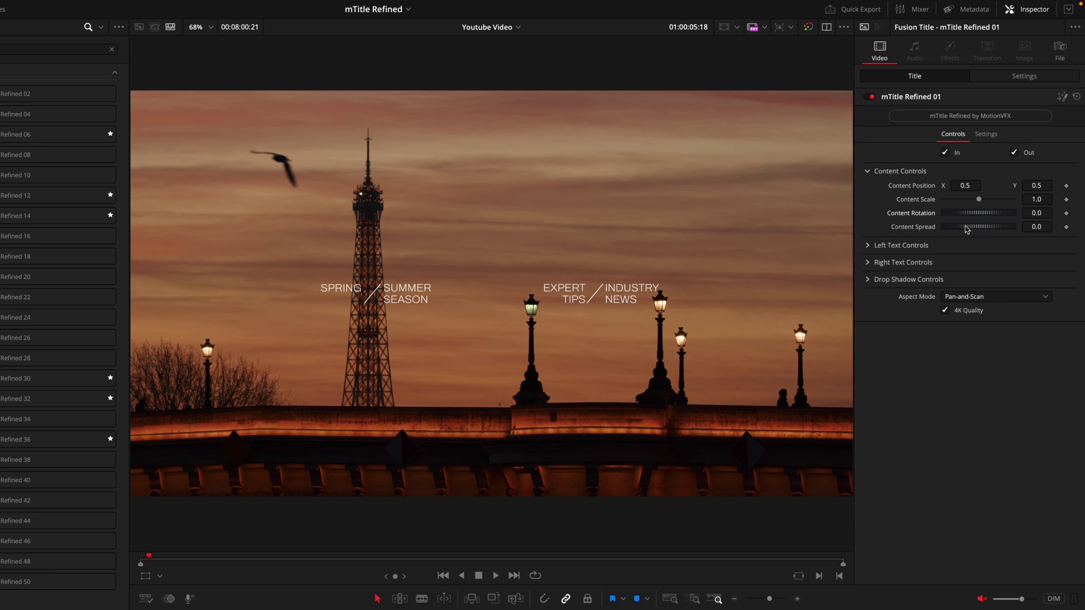
pyautogui.moveTo(967, 229)
pyautogui.mouseDown()
pyautogui.moveTo(974, 234)
pyautogui.moveTo(963, 232)
pyautogui.mouseUp()
# - Expand Left Text Controls and toggle the left title, SPRING and SUMMER SEASON visibility off and on
pyautogui.click(863, 172)
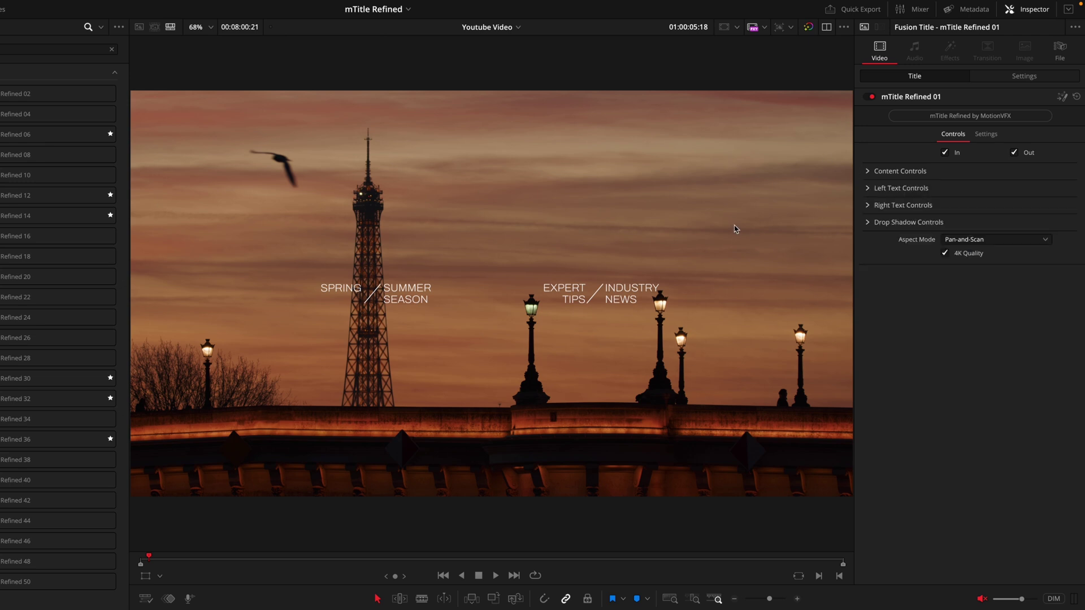
pyautogui.click(870, 188)
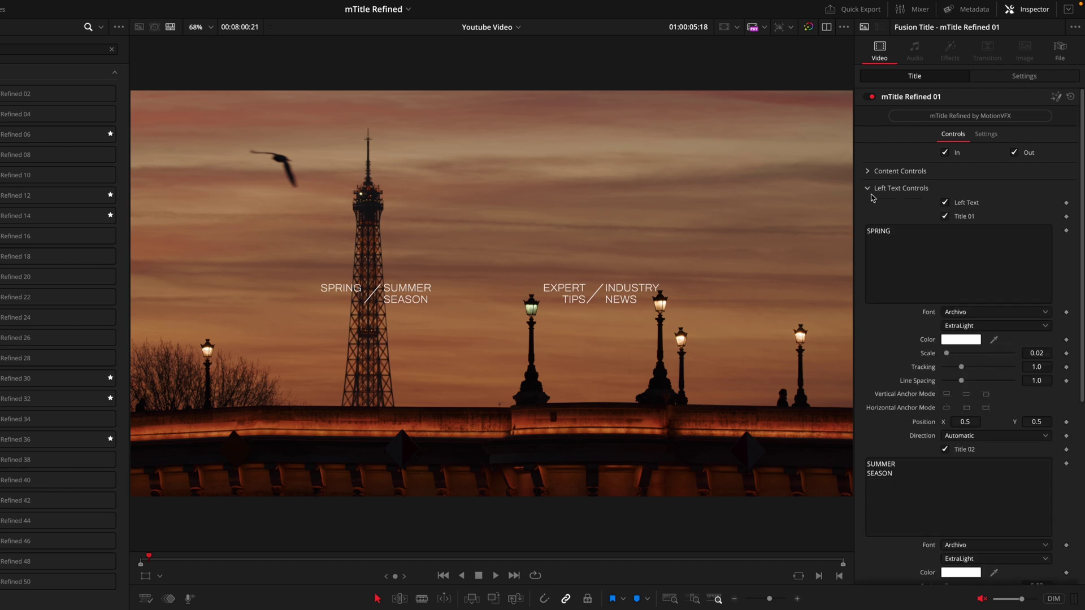
pyautogui.click(945, 203)
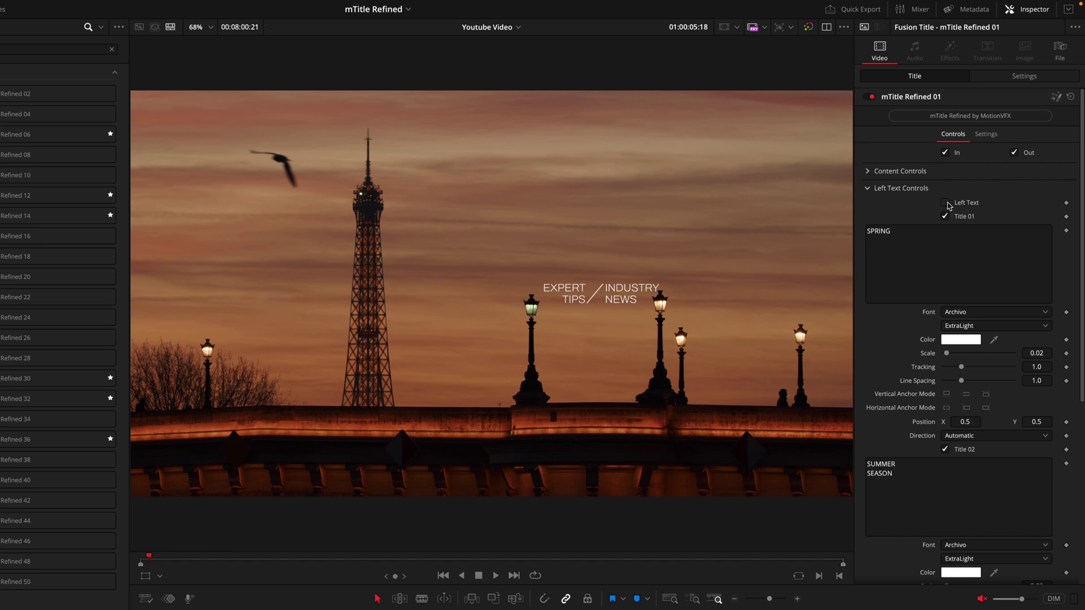
pyautogui.click(945, 203)
pyautogui.click(946, 219)
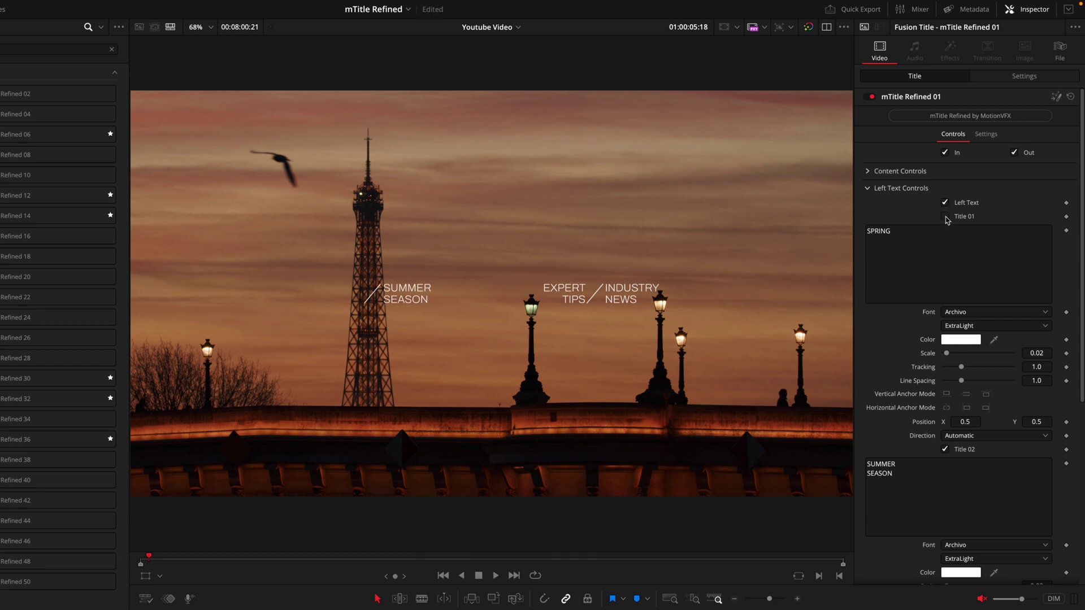
pyautogui.click(946, 217)
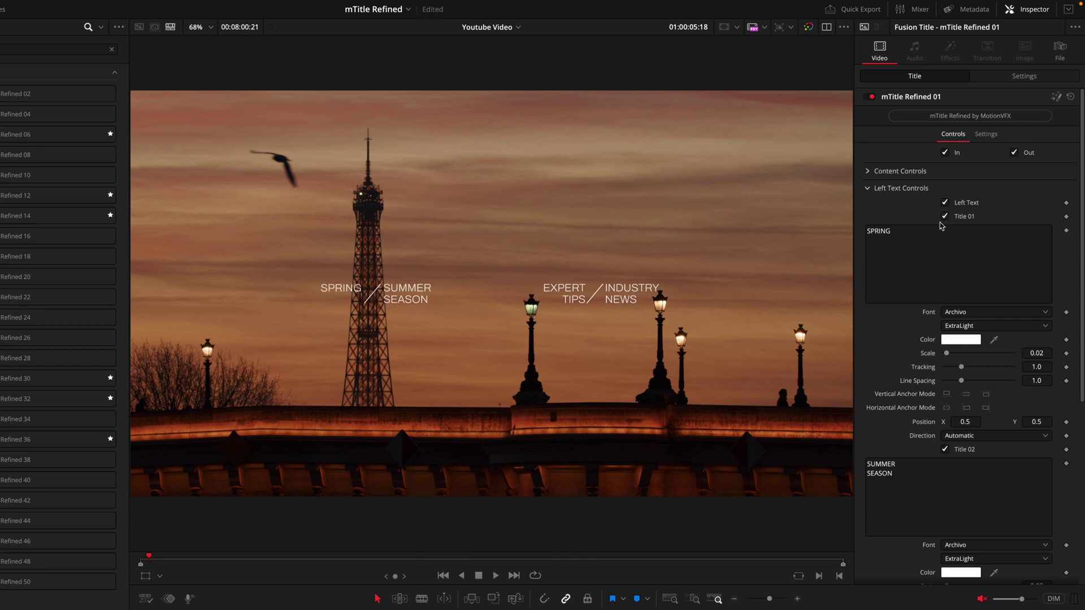
pyautogui.click(945, 450)
pyautogui.click(945, 450)
# - Keep SPRING in Archivo and shift its Title 01 Position X to 0.508
pyautogui.moveTo(930, 250); pyautogui.dragTo(866, 228)
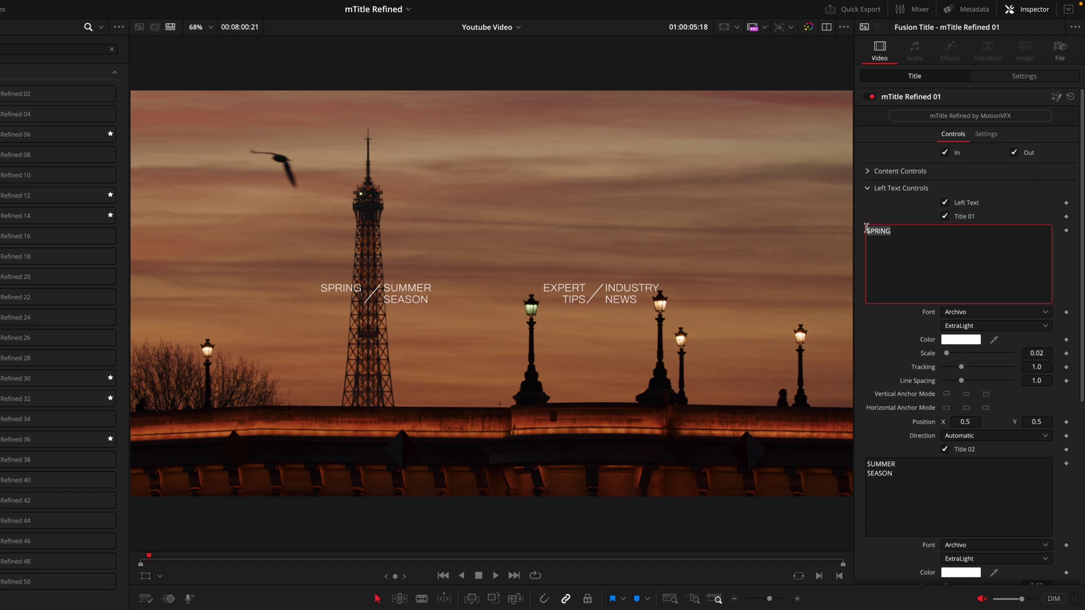
pyautogui.click(962, 314)
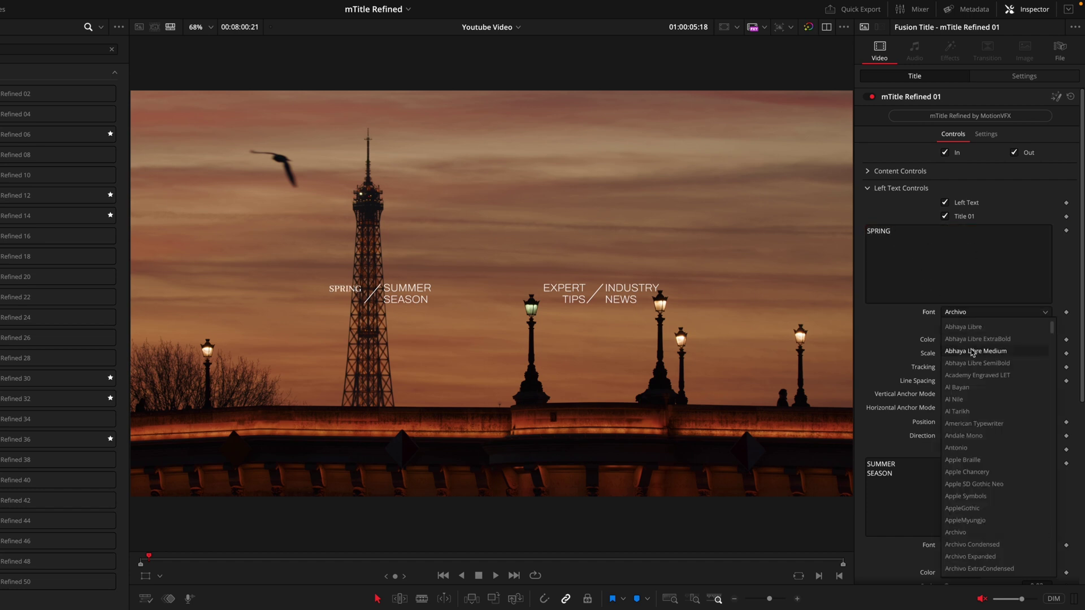
pyautogui.click(968, 314)
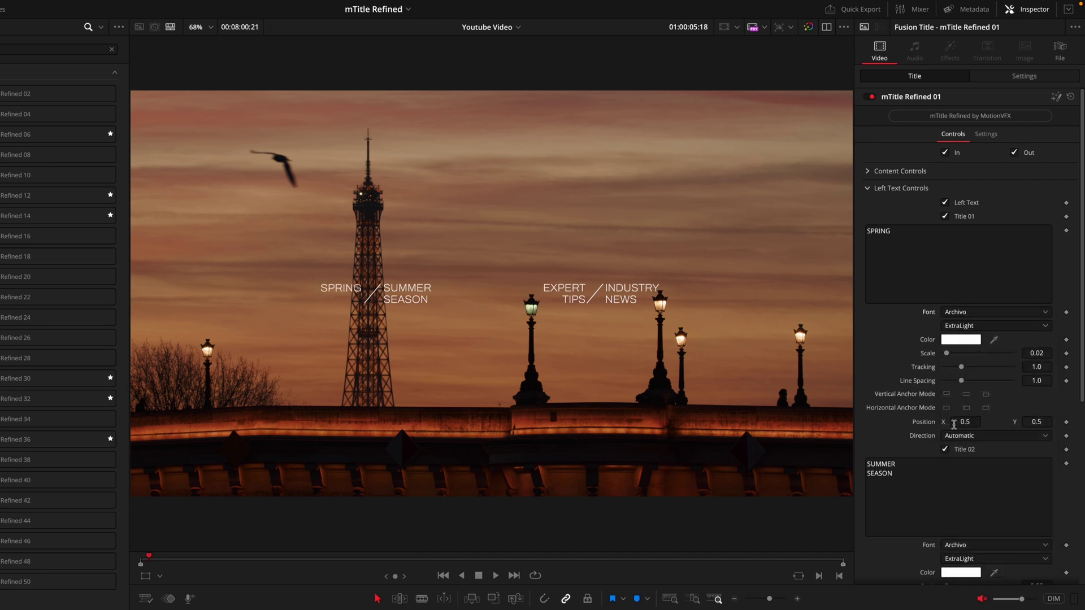
pyautogui.moveTo(956, 424); pyautogui.dragTo(959, 420)
# - Enable the left title's Line and make the slash divider longer and steeper
pyautogui.scroll(-5, 958, 419)
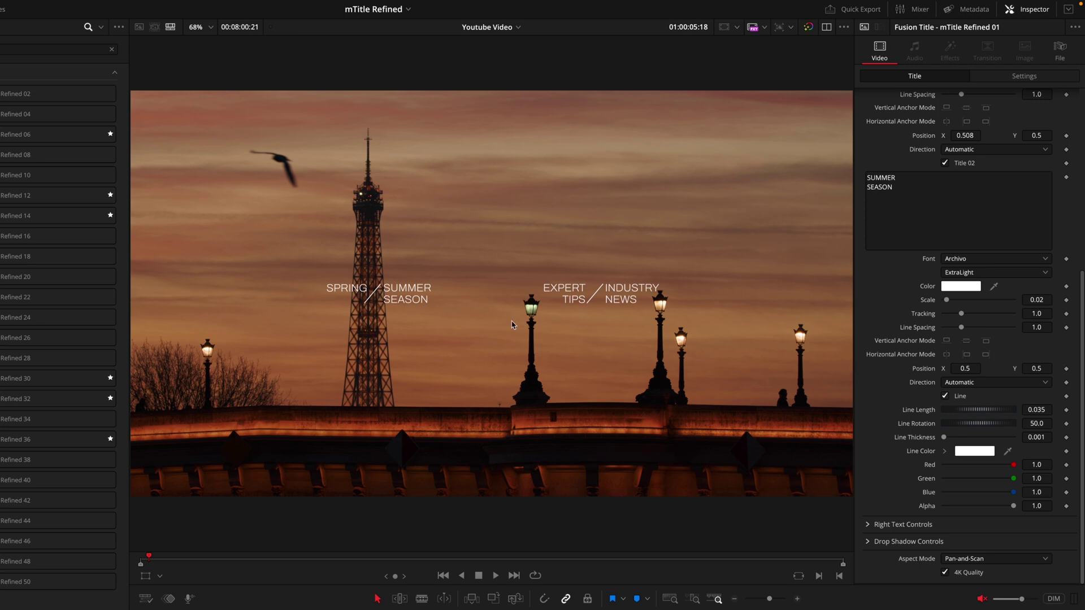
pyautogui.click(945, 397)
pyautogui.moveTo(961, 411); pyautogui.dragTo(943, 439)
# - Reset the slash Line Length to default and turn on the title's Drop Shadow
pyautogui.doubleClick(919, 411)
pyautogui.scroll(10, 904, 282)
pyautogui.click(868, 189)
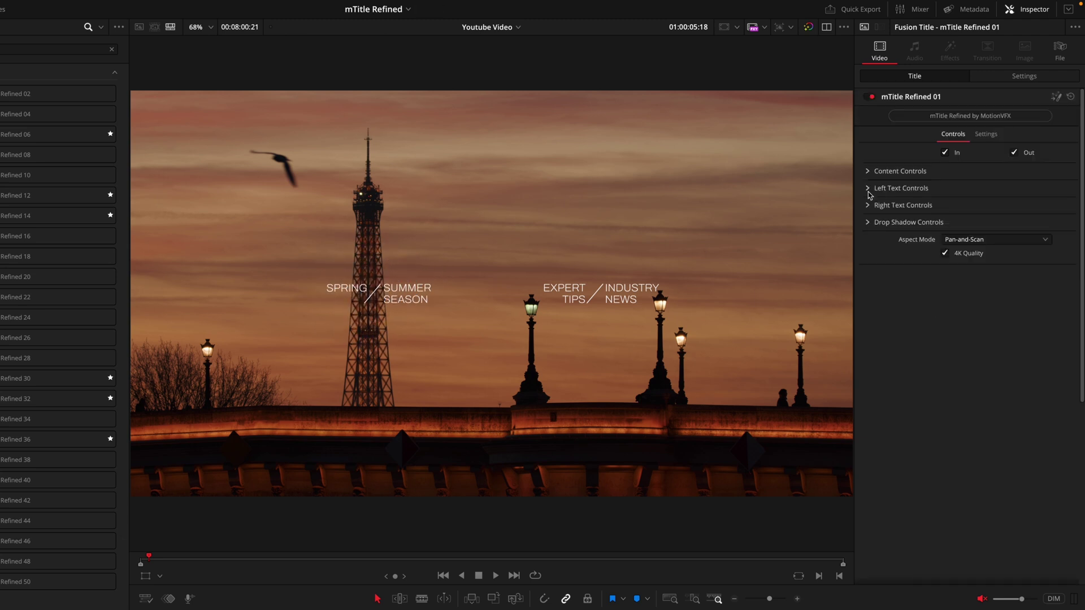
pyautogui.click(868, 205)
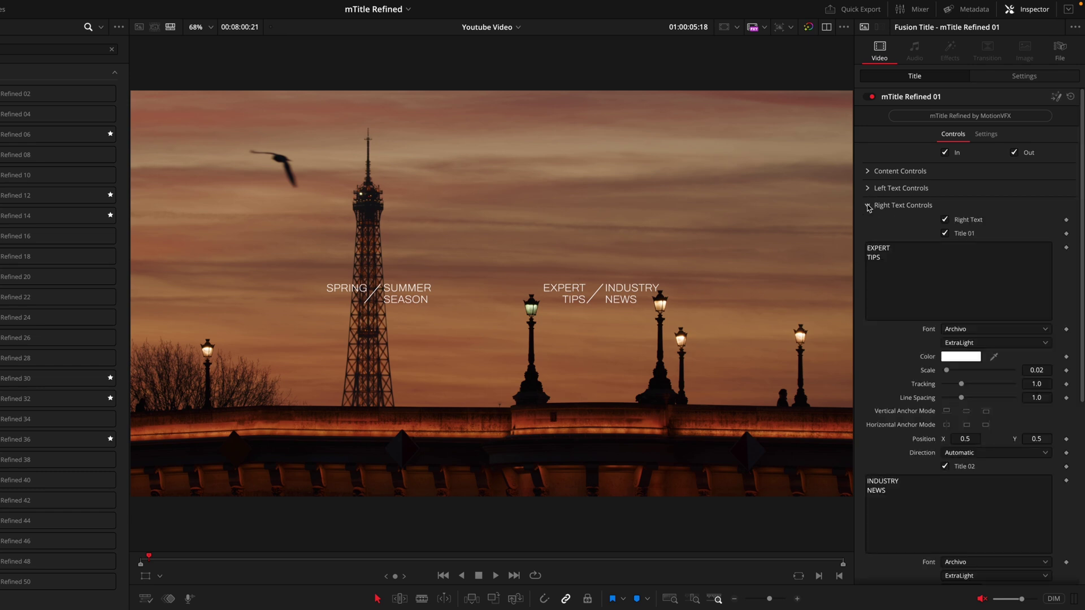
pyautogui.click(868, 207)
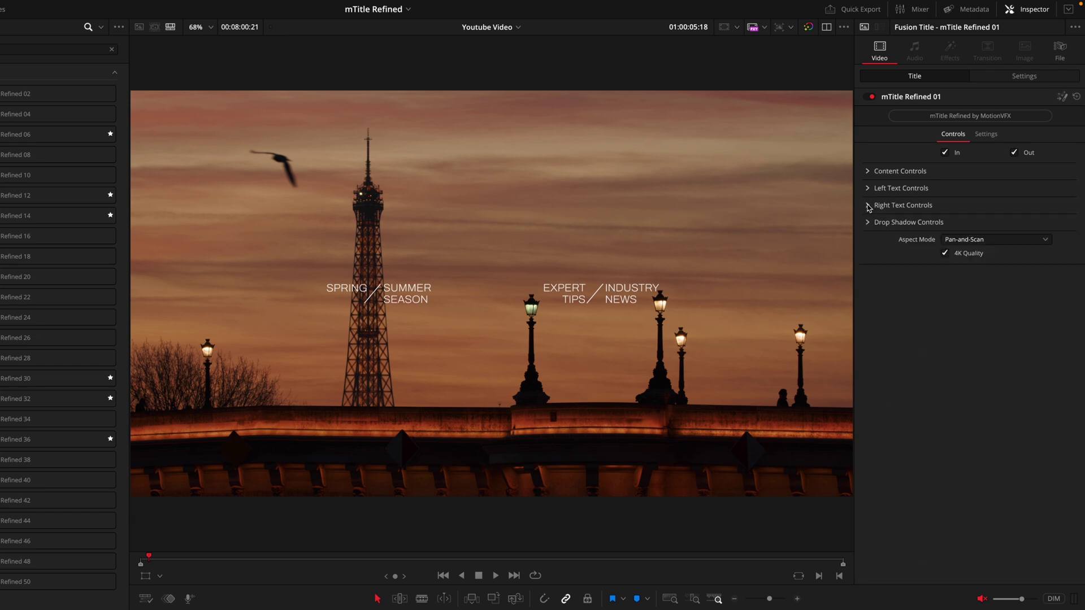
pyautogui.click(870, 222)
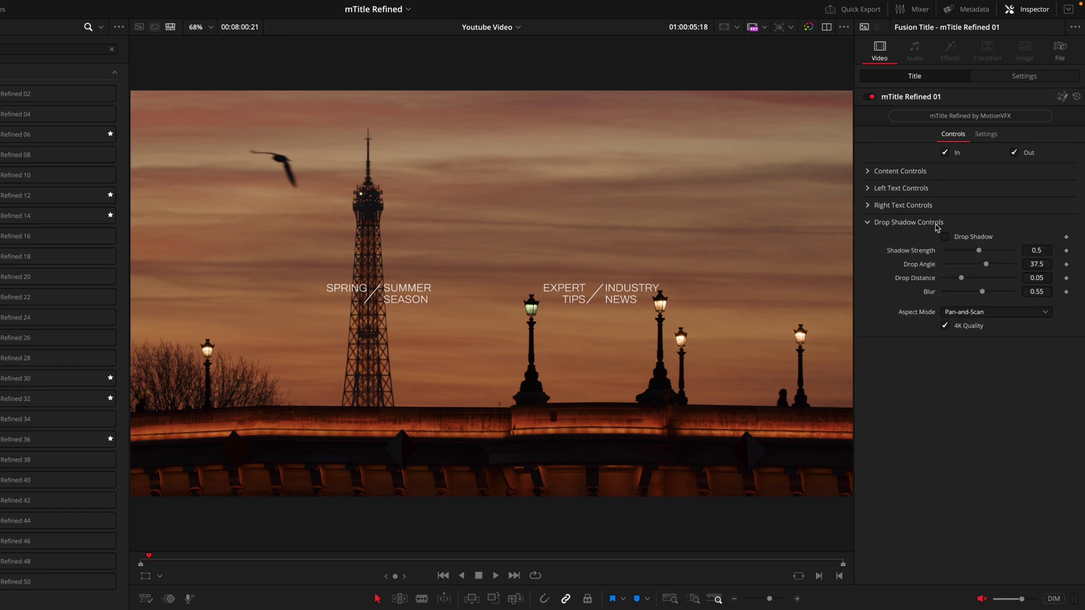
pyautogui.click(945, 238)
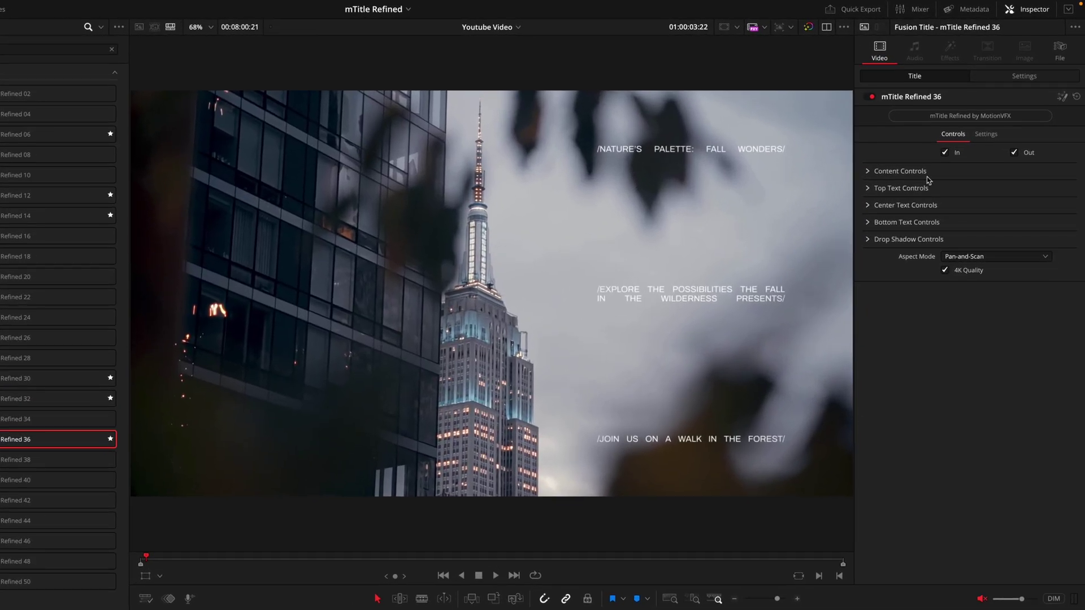
# - Set Content Spread to 0.036 and expand the Top Text Controls
pyautogui.click(868, 172)
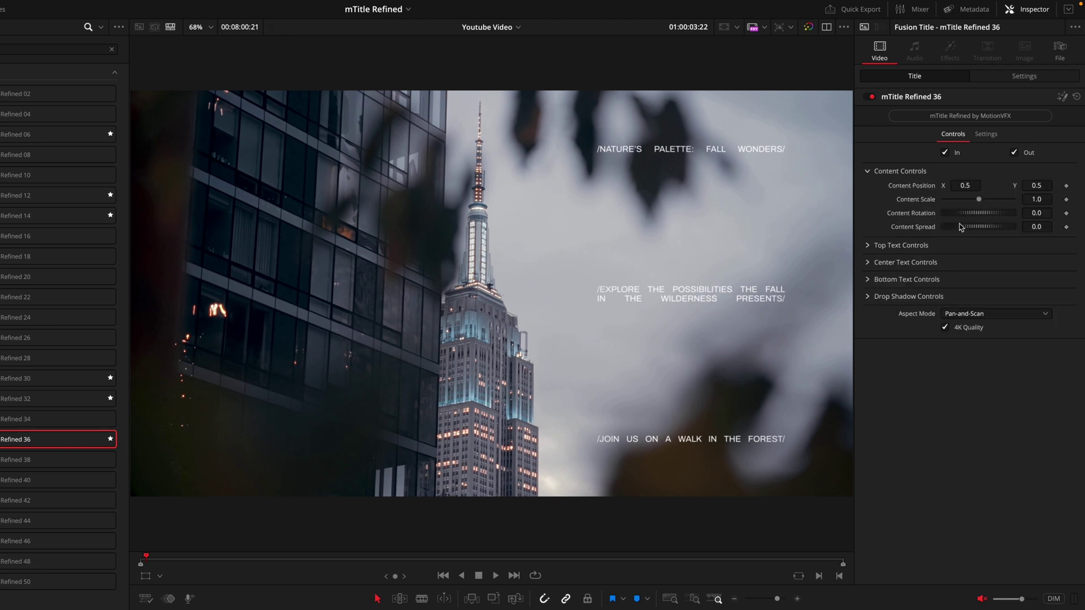
pyautogui.moveTo(960, 226); pyautogui.dragTo(969, 229)
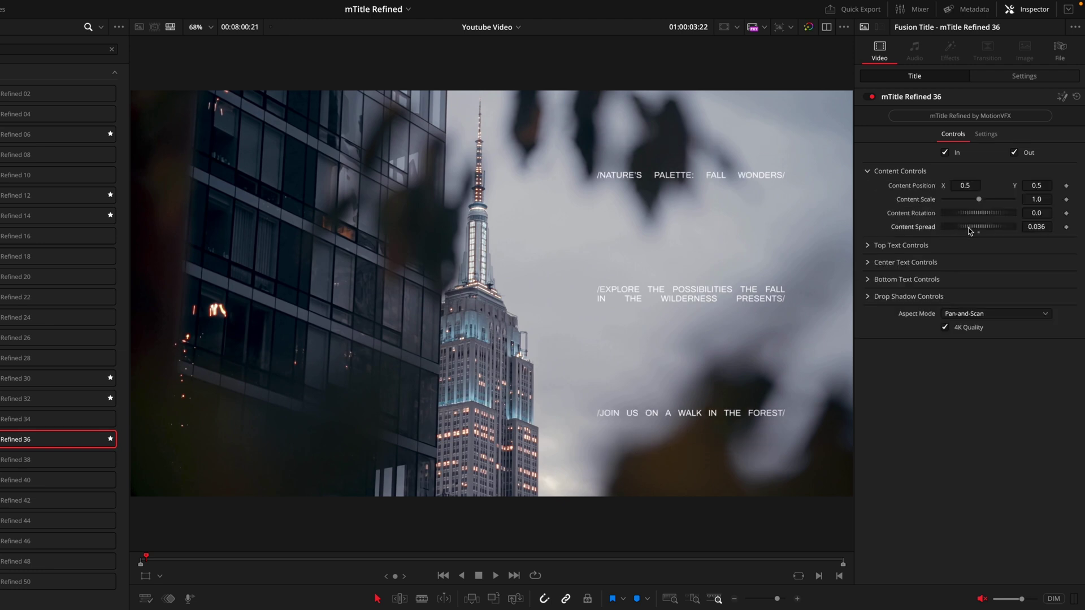
pyautogui.click(900, 245)
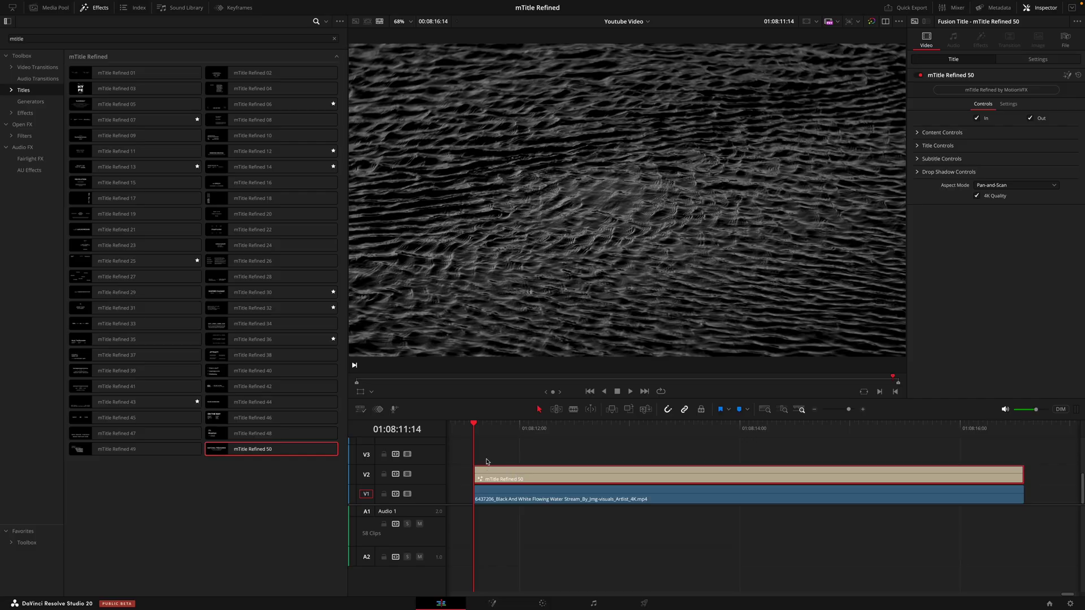
# - Preview the title and append FOUND HERE to make the heading NATIONAL TREASURES FOUND HERE
pyautogui.press('space')
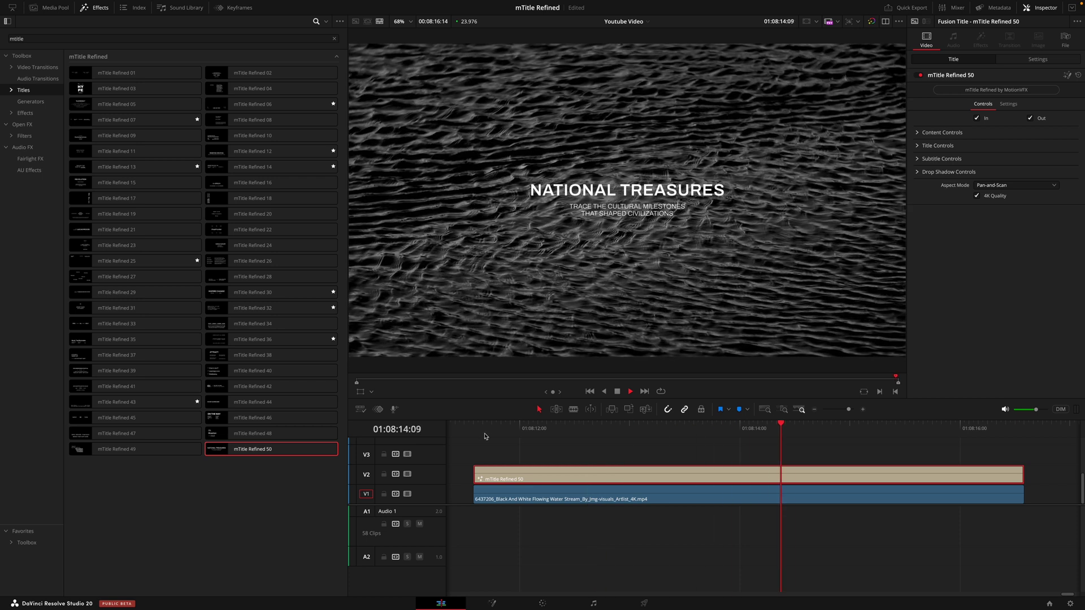
pyautogui.press('space')
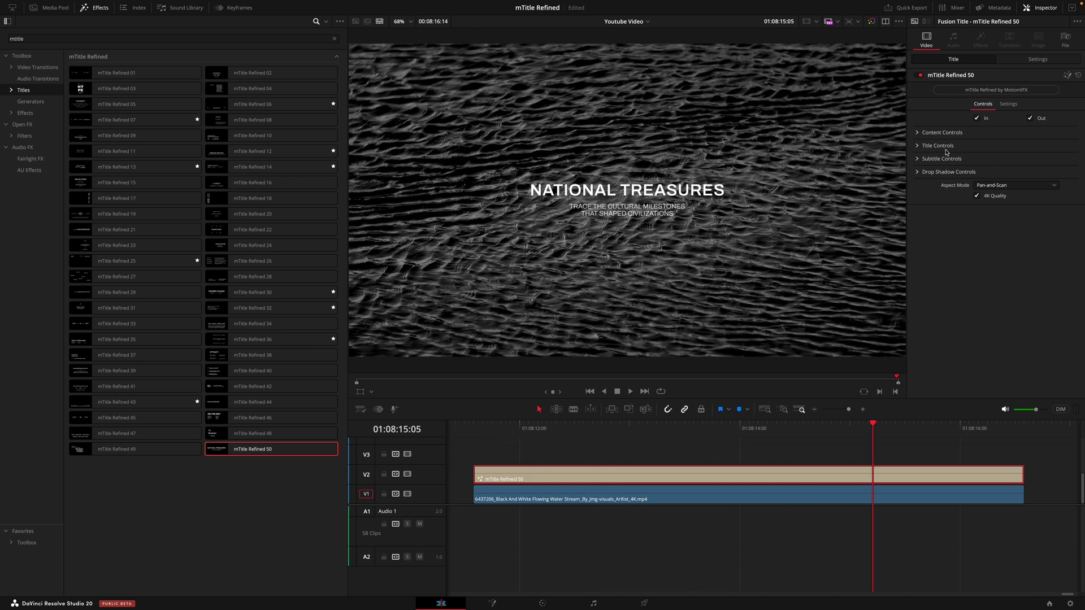
pyautogui.click(919, 146)
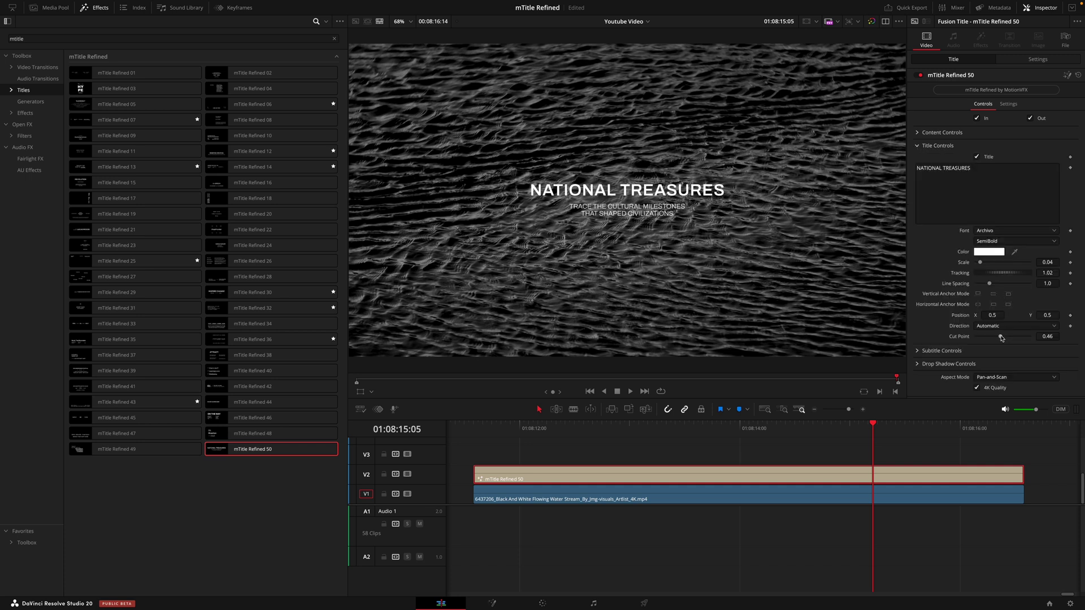
pyautogui.moveTo(1001, 336); pyautogui.dragTo(1002, 336)
pyautogui.click(477, 430)
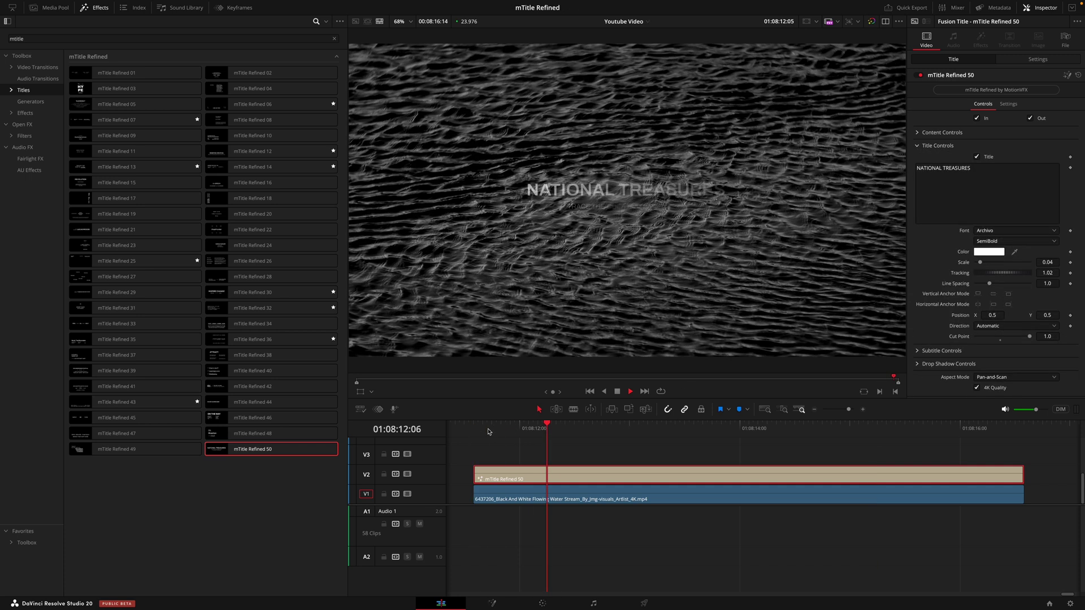
pyautogui.click(997, 199)
pyautogui.write('FOUND HERE')
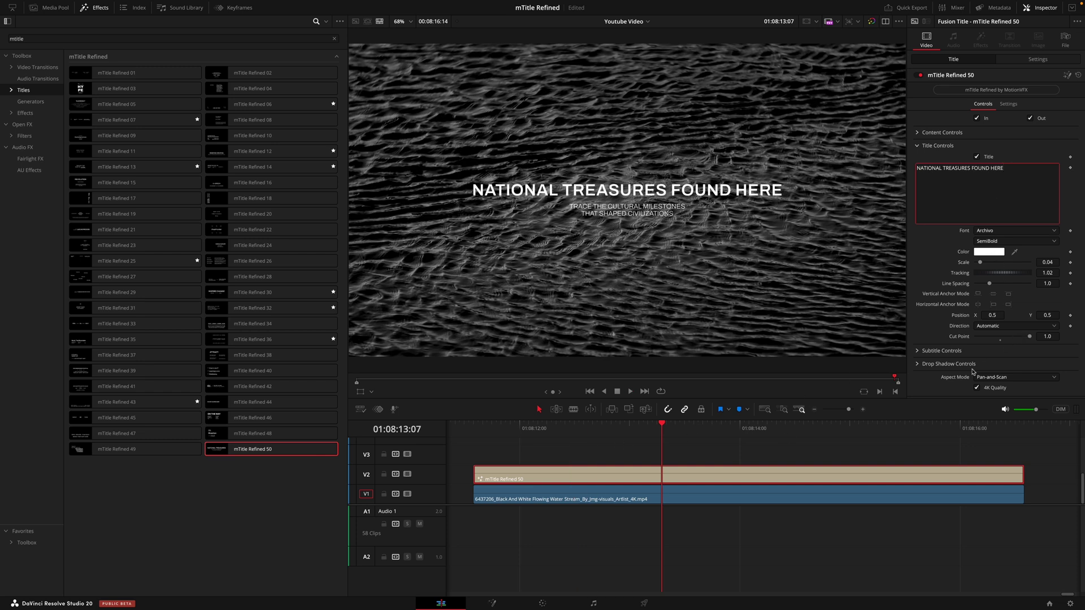
# - Lower the Cut Point to 0.606 and replay the title animation
pyautogui.moveTo(1029, 337); pyautogui.dragTo(1012, 337)
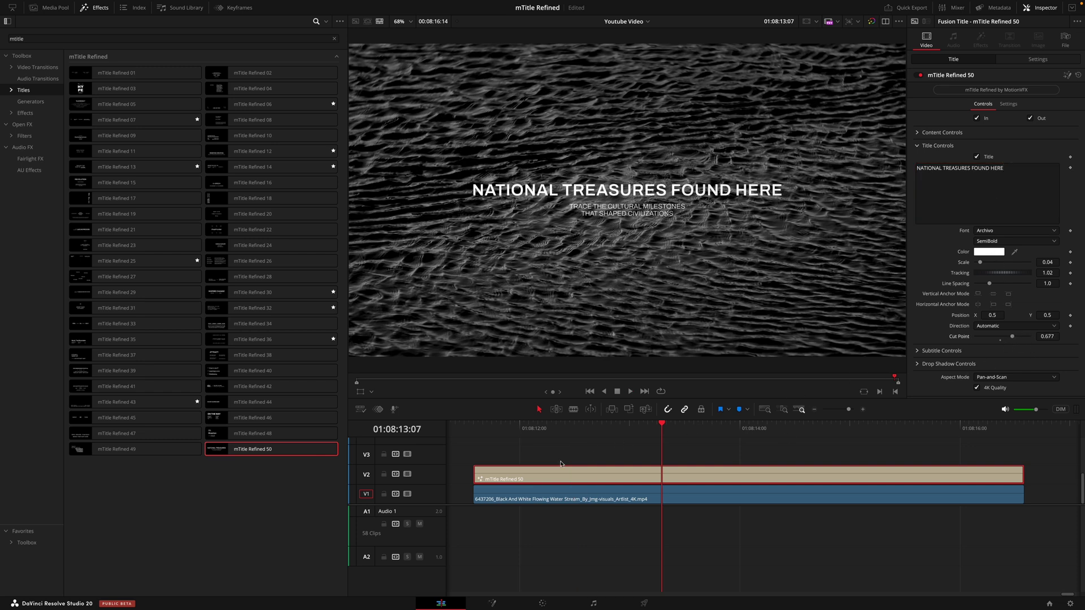
pyautogui.click(477, 444)
pyautogui.press('space')
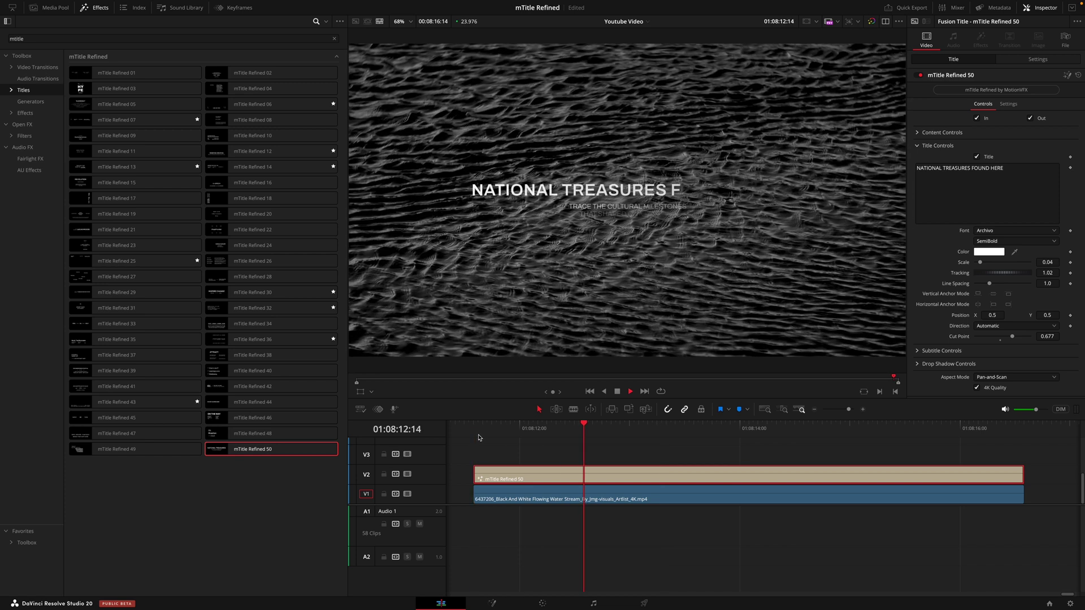
pyautogui.press('space')
pyautogui.moveTo(1014, 339); pyautogui.dragTo(1009, 340)
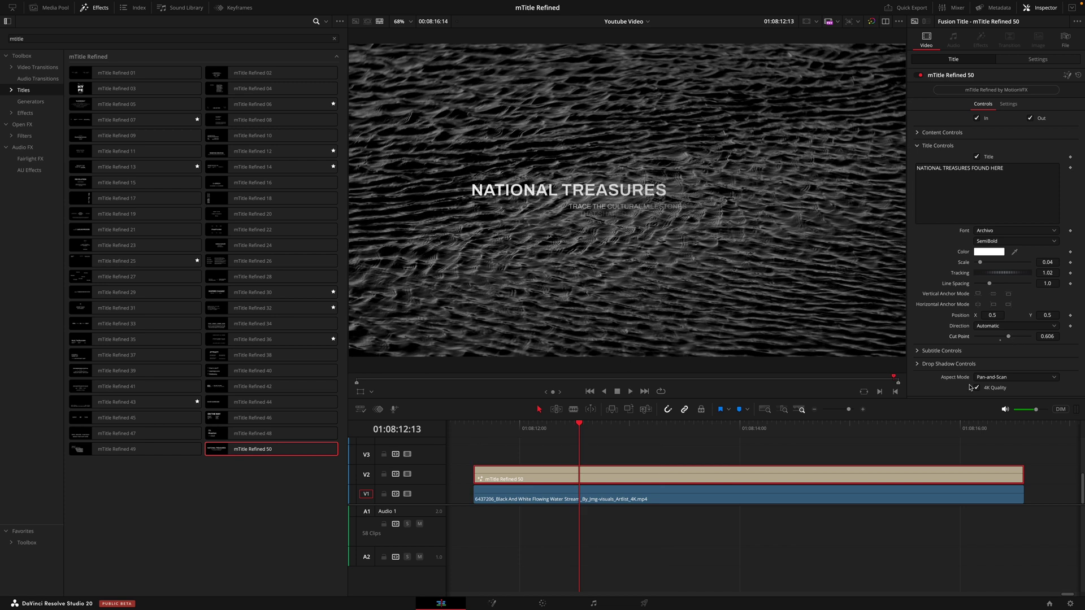
pyautogui.click(478, 430)
pyautogui.press('space')
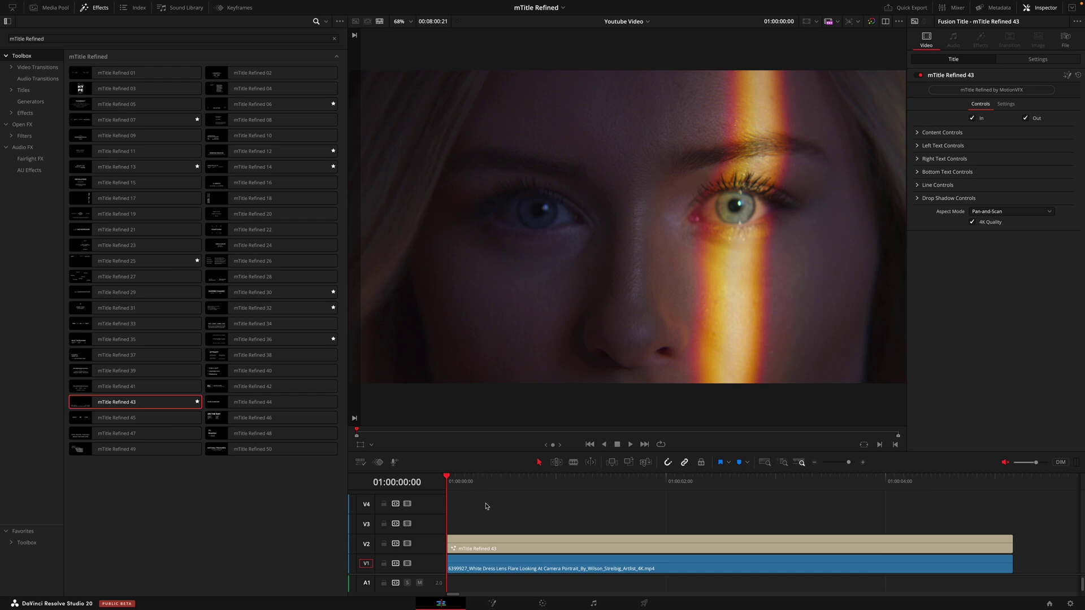
# - Play mTitle Refined 43 over the portrait, select it, and park the playhead at 01:00:02:00
pyautogui.press('space')
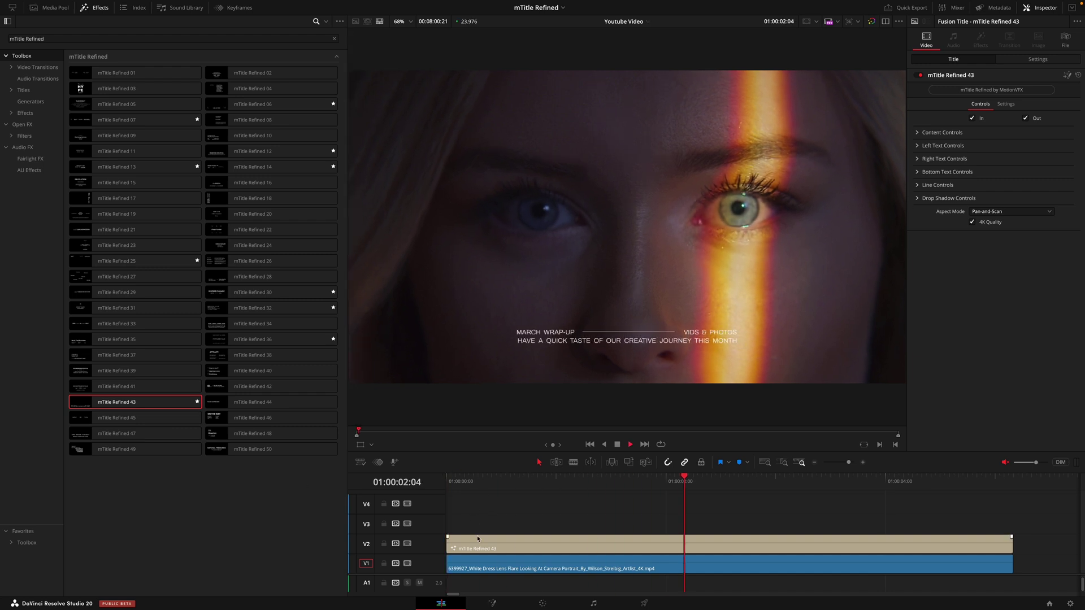
pyautogui.press('space')
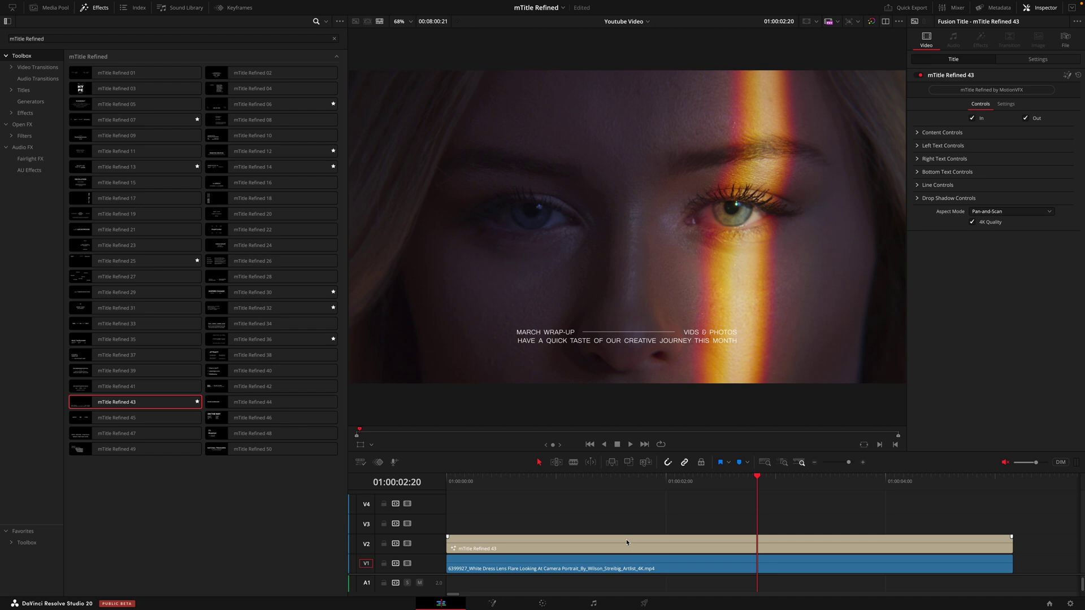
pyautogui.click(626, 539)
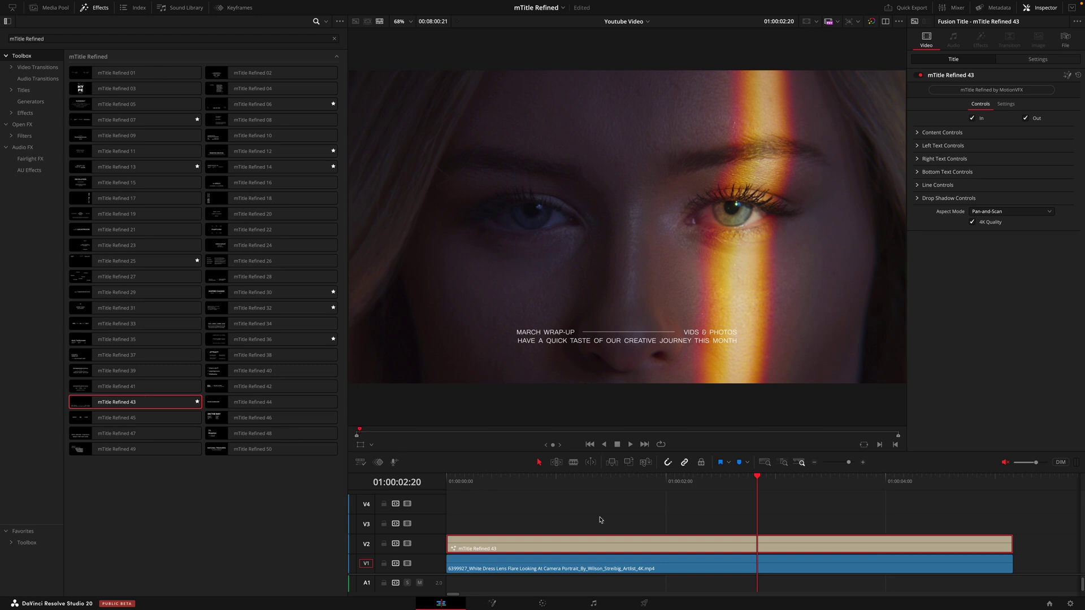
pyautogui.click(667, 482)
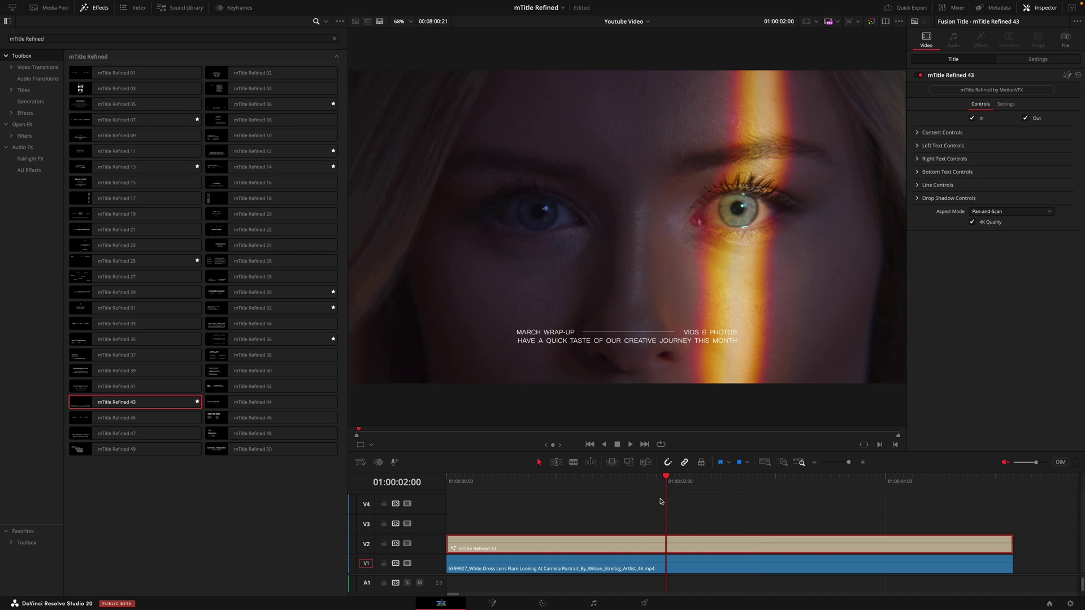
pyautogui.click(50, 8)
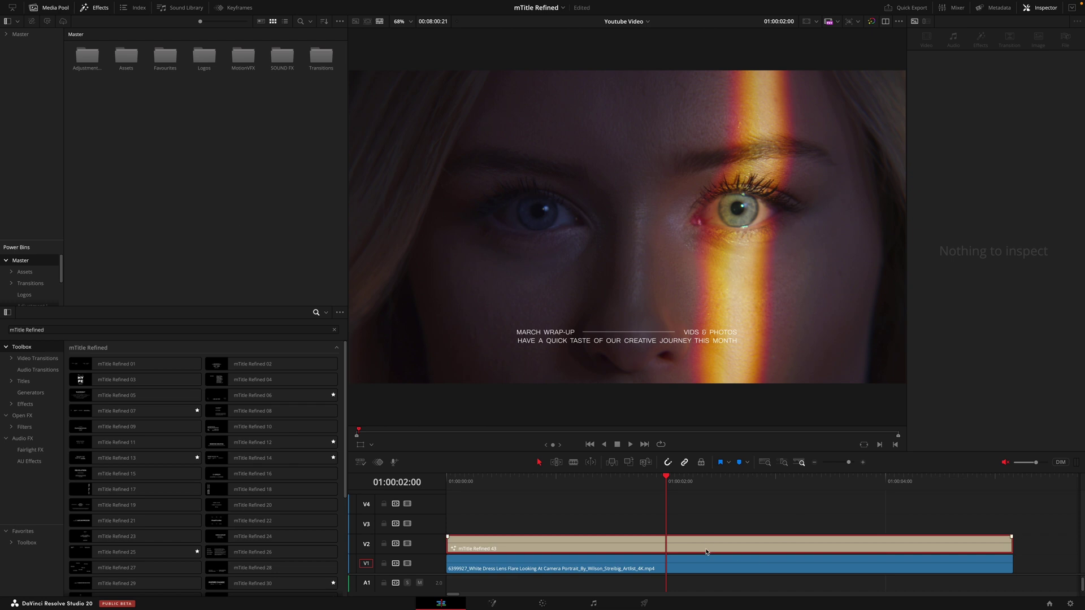
# - Drag the V2 mTitle Refined 43 clip into the Media Pool master bin to save it
pyautogui.moveTo(709, 553); pyautogui.dragTo(286, 192)
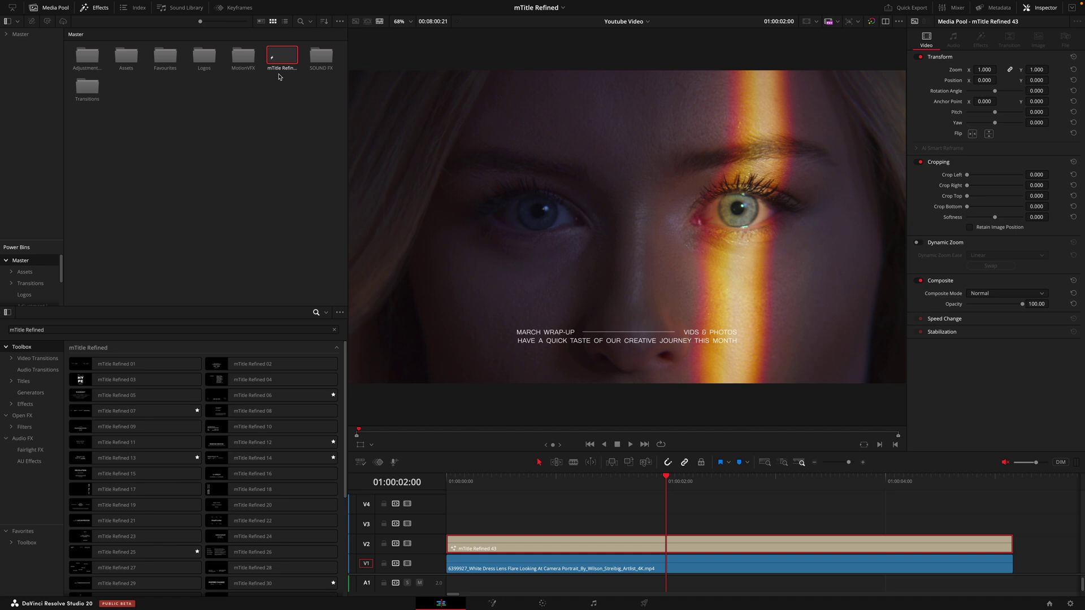
pyautogui.click(339, 21)
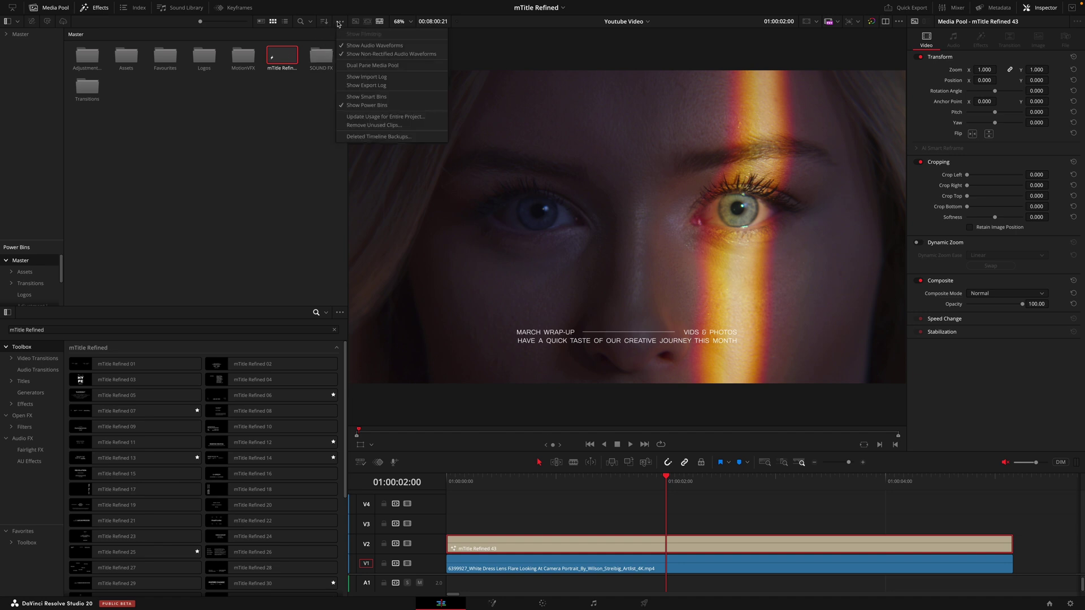
pyautogui.click(300, 100)
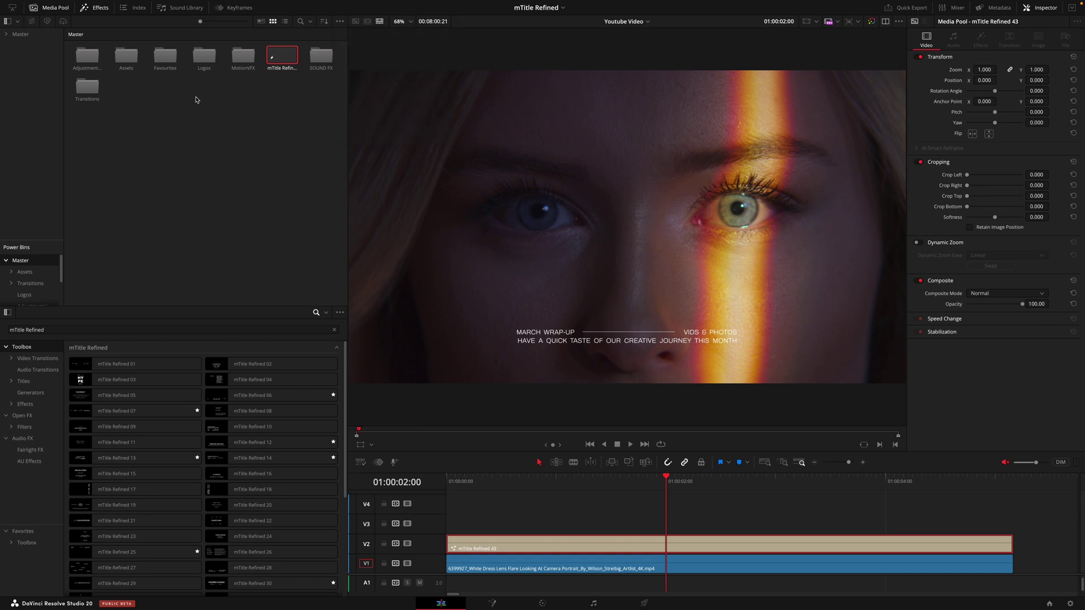
pyautogui.click(286, 97)
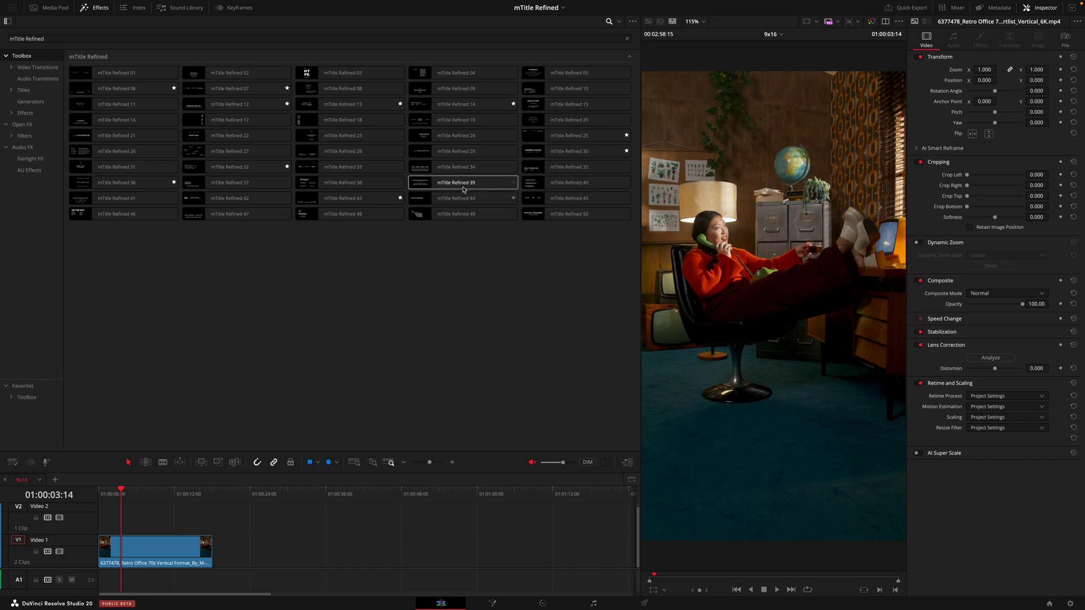
# - Place mTitle Refined 34 on V2 with Aspect Mode set to Letterbox / Envelope
pyautogui.moveTo(449, 167); pyautogui.dragTo(205, 517)
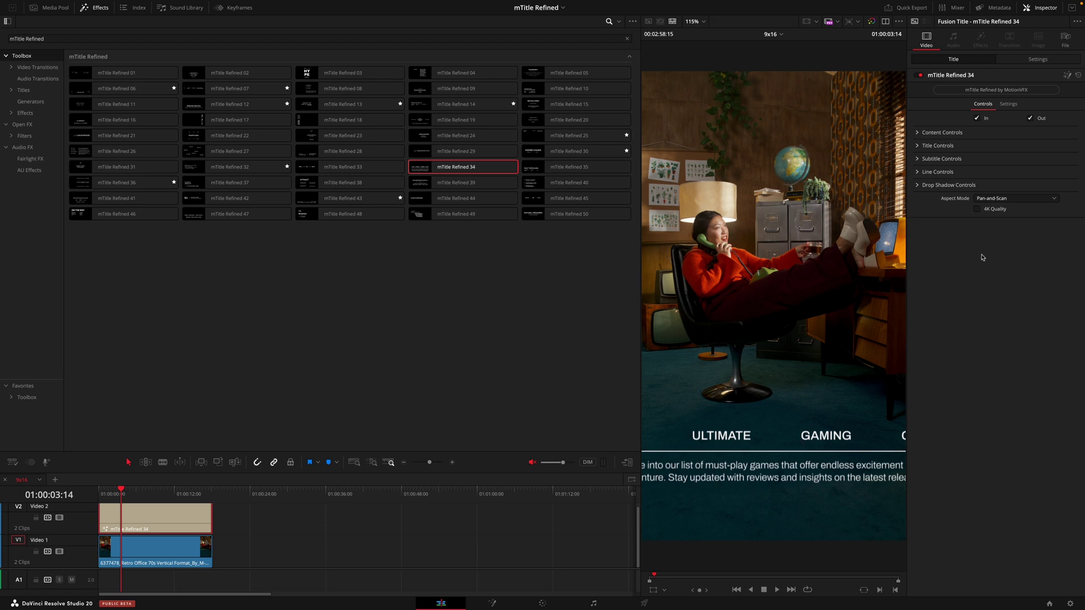
pyautogui.click(979, 201)
pyautogui.click(991, 210)
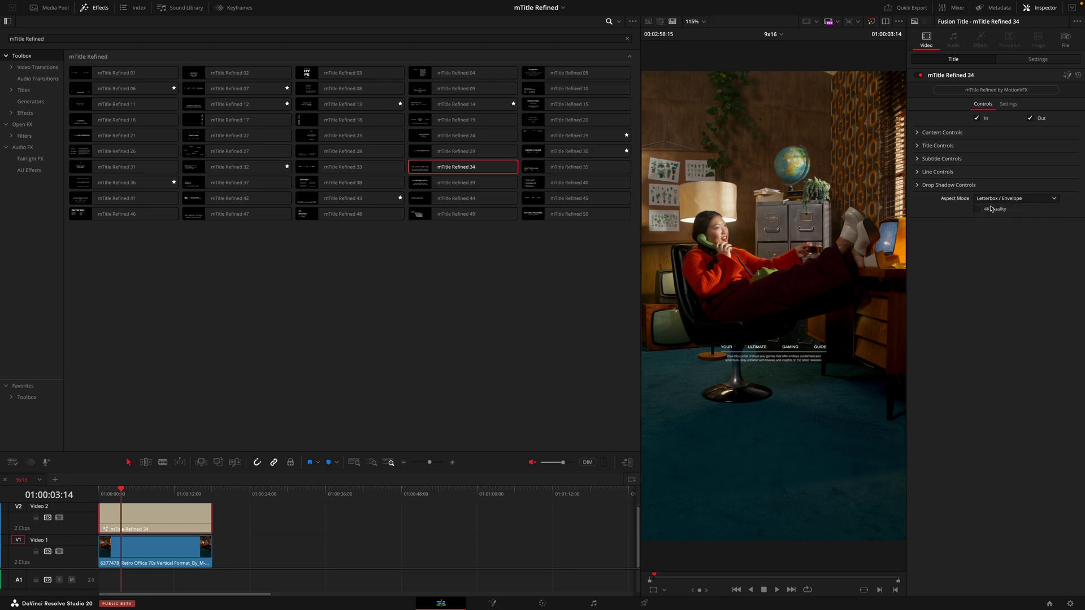
# - Raise the title's Content Scale to 1.83 and turn on 4K Quality
pyautogui.click(916, 132)
pyautogui.moveTo(1002, 154); pyautogui.dragTo(1009, 158)
pyautogui.click(992, 243)
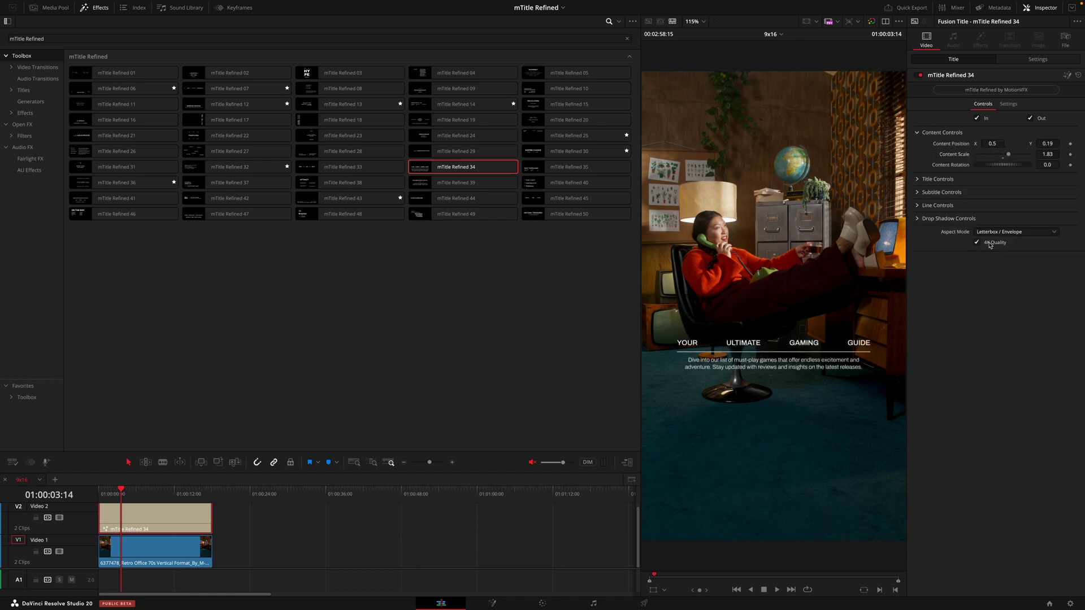